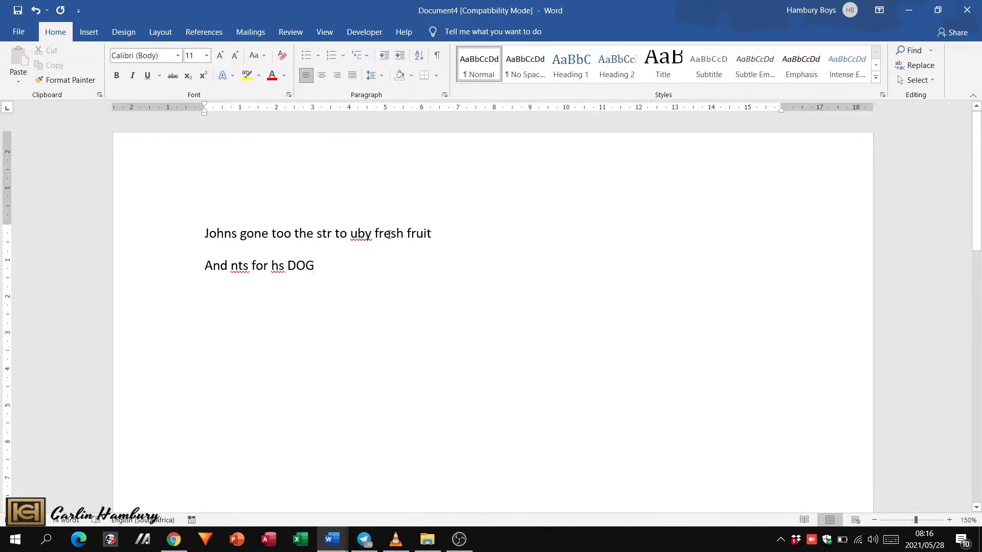
- Turn on Track Changes for the document
click(290, 33)
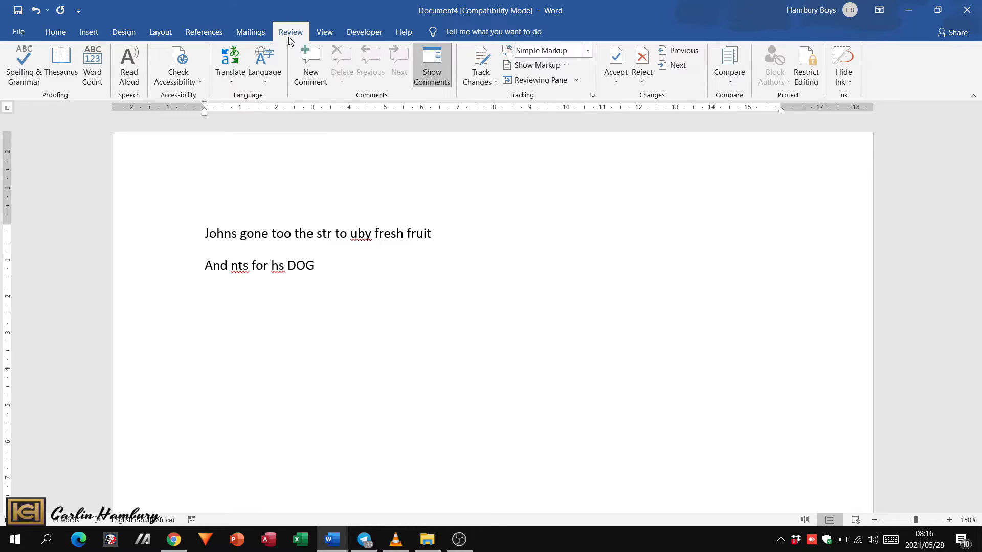
click(490, 84)
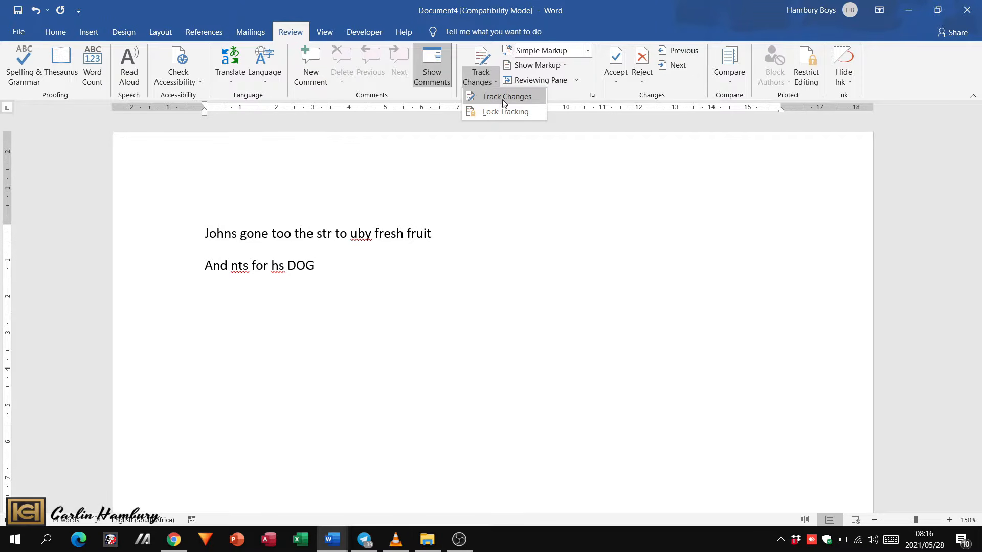
click(508, 97)
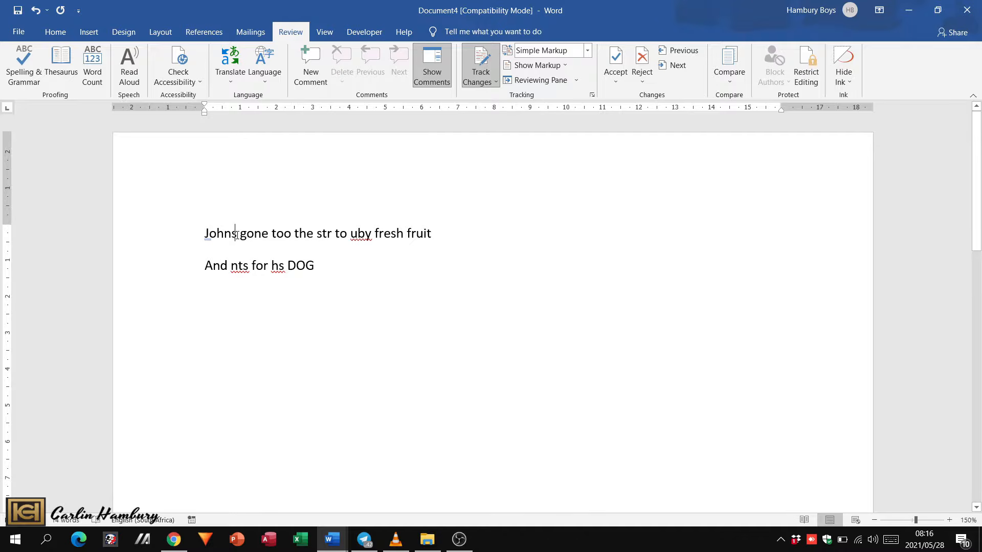
- Insert the missing apostrophe before the "s" of the first word and correct "too" to "to" in the first line
click(231, 234)
text(')
key(Right)
key(Right)
key(Right)
key(Right)
key(Right)
key(Right)
key(Right)
key(Right)
key(Right)
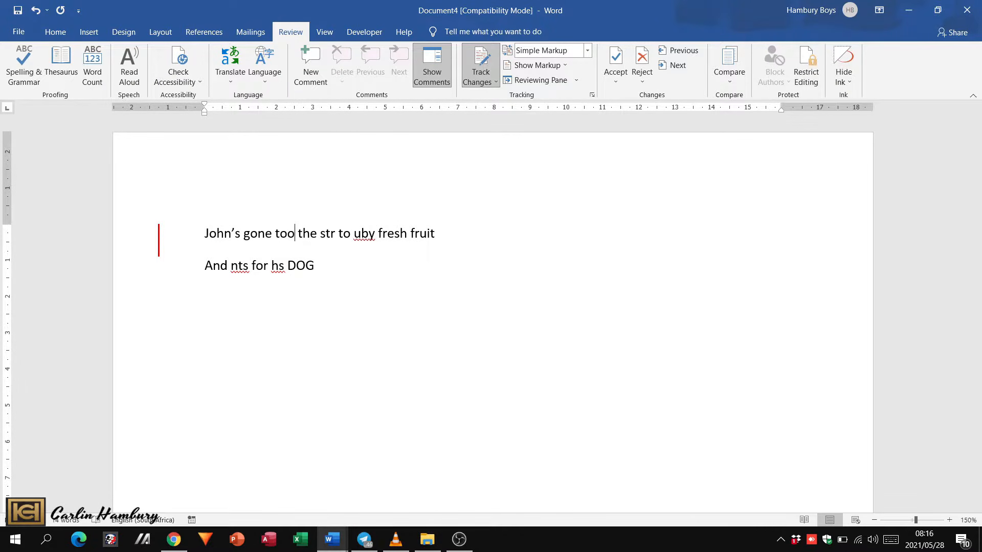
key(BackSpace)
- Correct "str" to "store" and "uby" to "buy" in the first line
key(Right)
key(Right)
key(Right)
key(Right)
key(Right)
key(Right)
key(Right)
text(o)
key(Right)
text(e)
key(Right)
key(Right)
key(Right)
key(Right)
key(Right)
key(BackSpace)
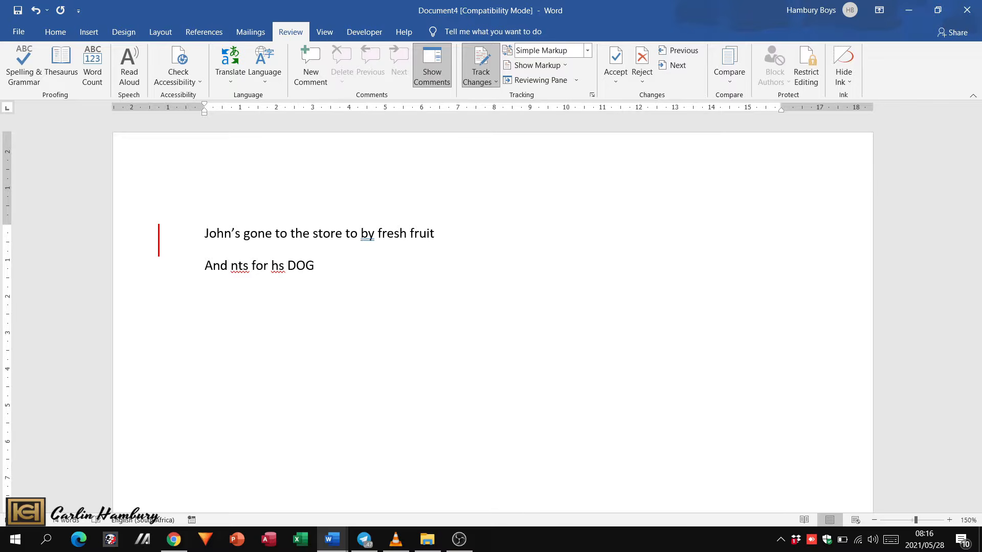
key(Right)
text(u)
key(Right)
- Correct "hs" to "his" and "nts" to "nuts" in the second line
key(Down)
key(Left)
key(Left)
key(Left)
key(Left)
key(Left)
text(i)
key(Left)
key(Left)
key(Left)
key(Left)
key(Left)
key(Left)
key(Left)
key(Left)
key(Left)
key(Right)
text(u)
key(Right)
key(Right)
key(Right)
key(Right)
key(Right)
key(Right)
key(Right)
key(Right)
key(Right)
key(Right)
key(Right)
- Change "DOG" to "Dog" at the end of the second line
key(Right)
key(Right)
key(Right)
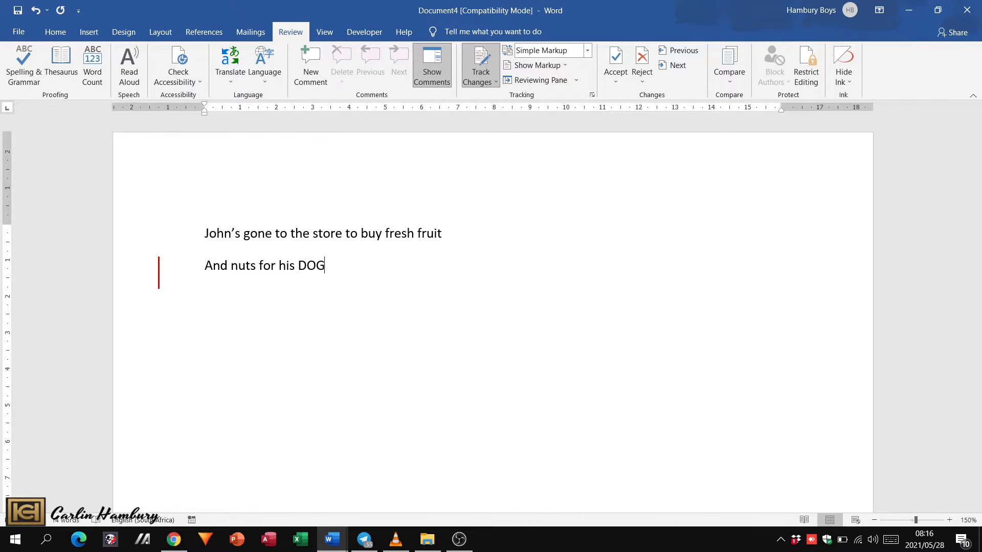
key(Left)
key(Right)
key(BackSpace)
key(BackSpace)
text(og)
- Make the word "Dog" bold
drag(321, 265, 300, 261)
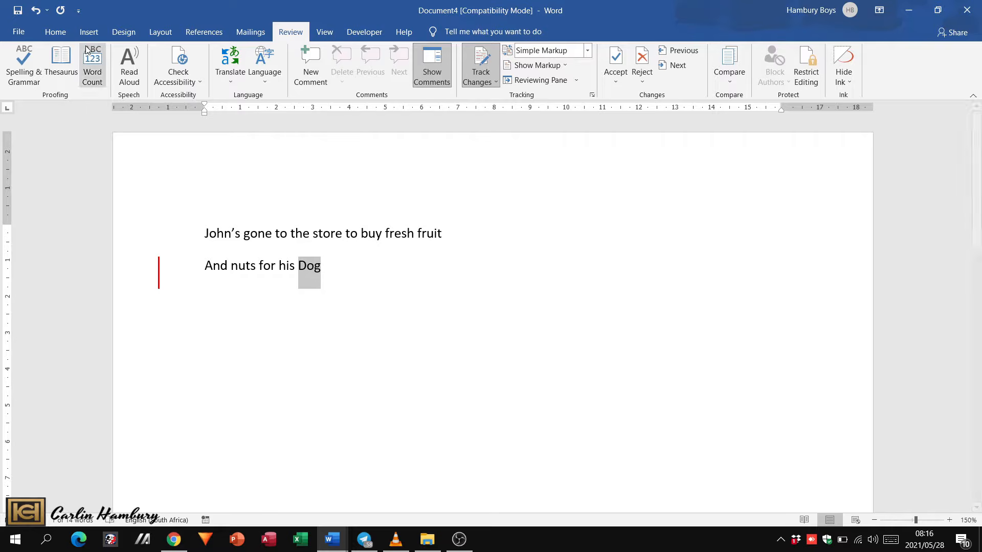
click(66, 35)
click(117, 75)
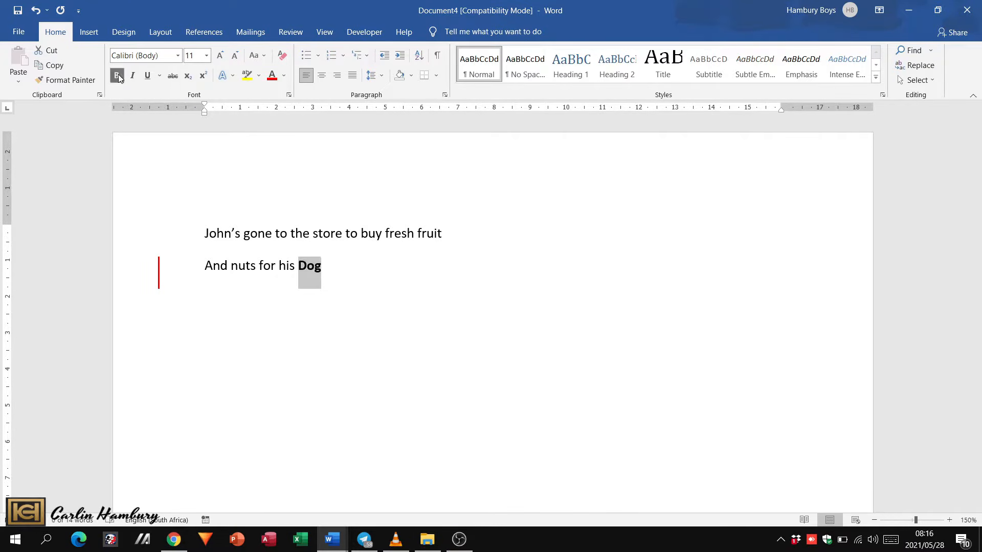
click(421, 266)
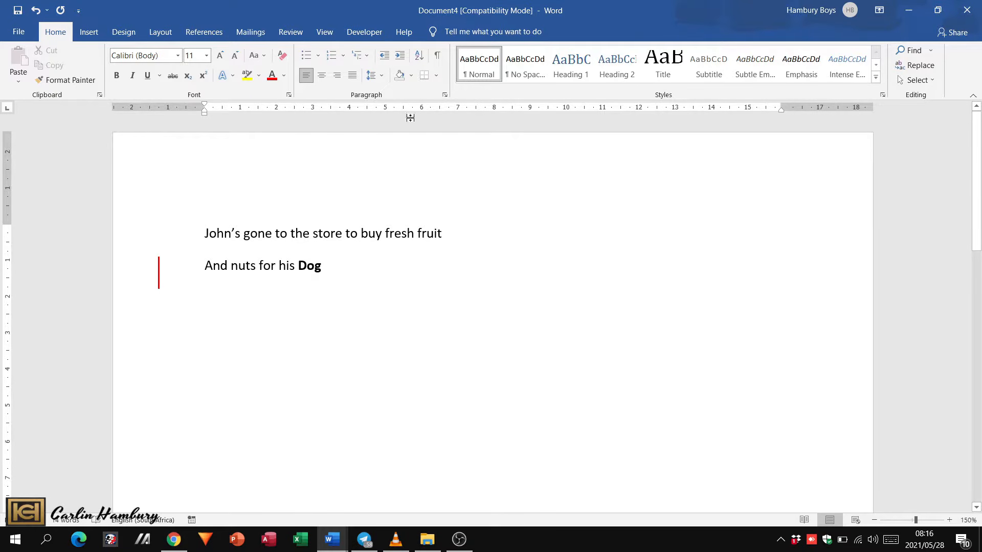
- Examine the list of tracked revisions in a vertical Reviewing Pane and close the pane
click(290, 32)
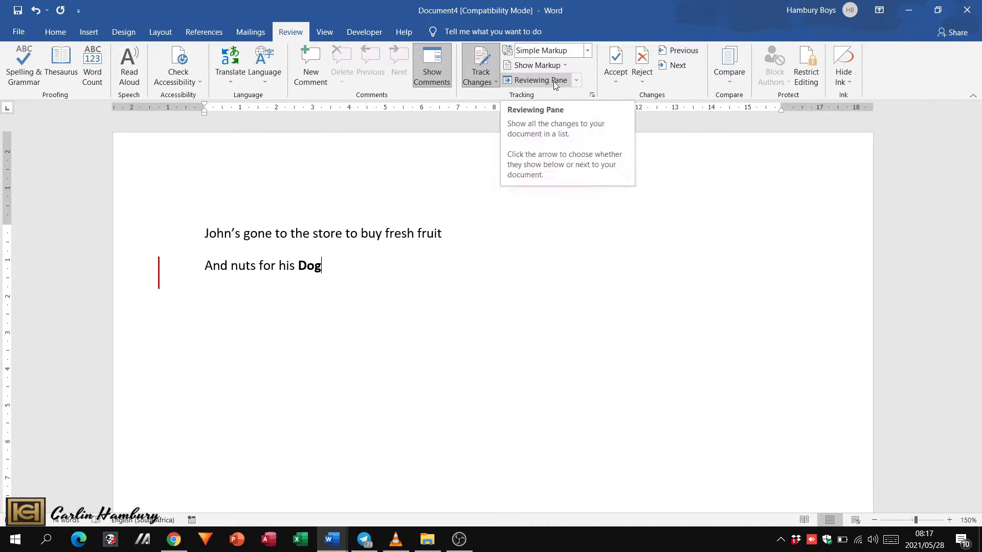
click(577, 81)
click(584, 98)
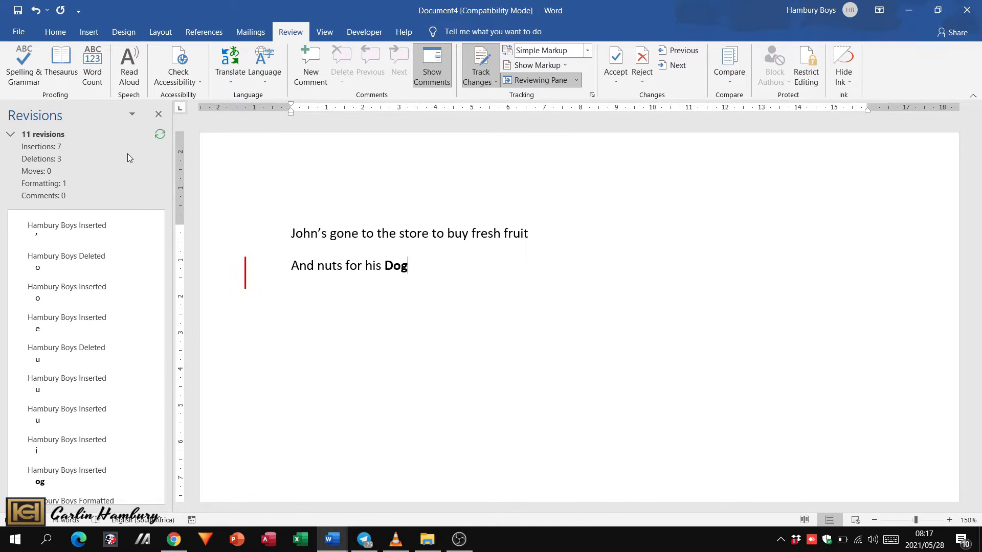
click(158, 114)
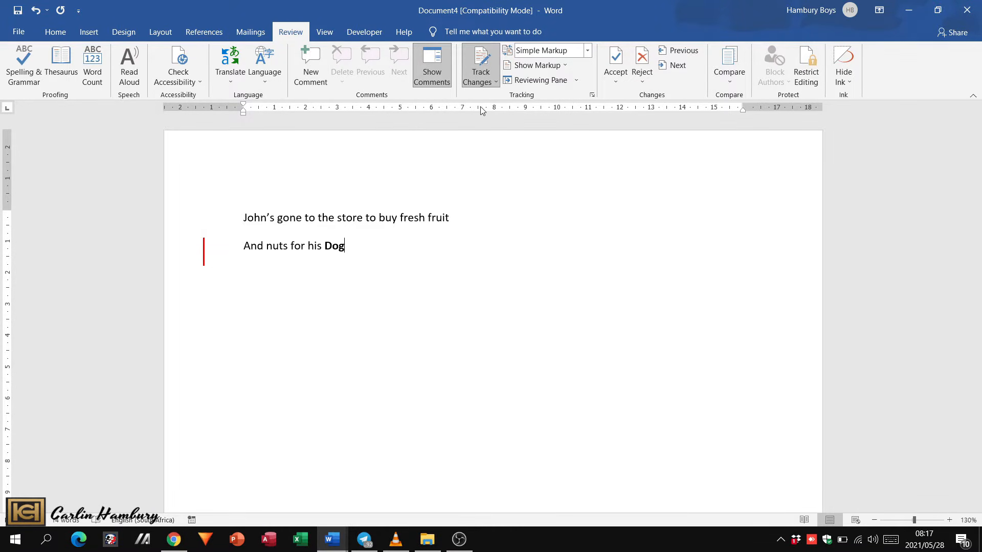
- Accept the tracked apostrophe insertion in the first word and move to the following change
click(614, 76)
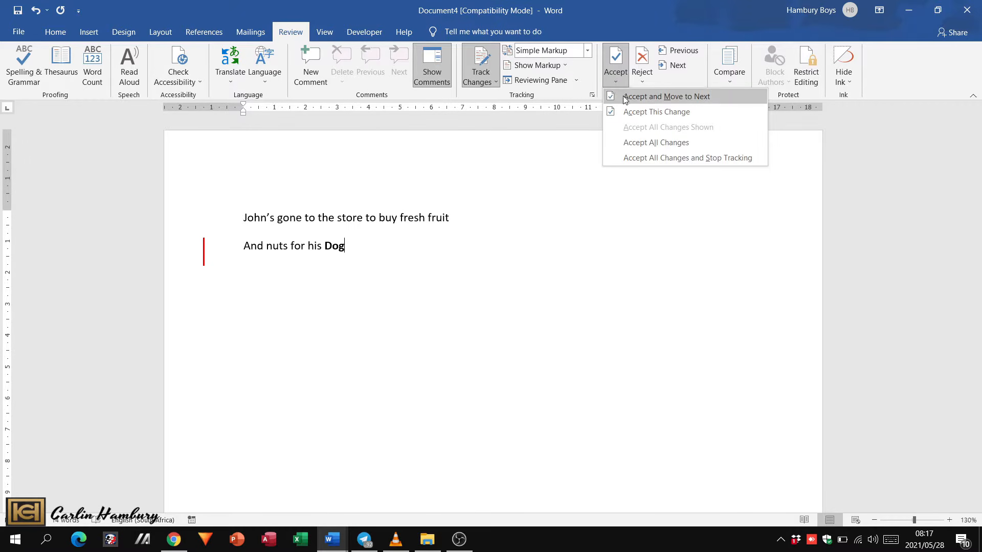
click(624, 98)
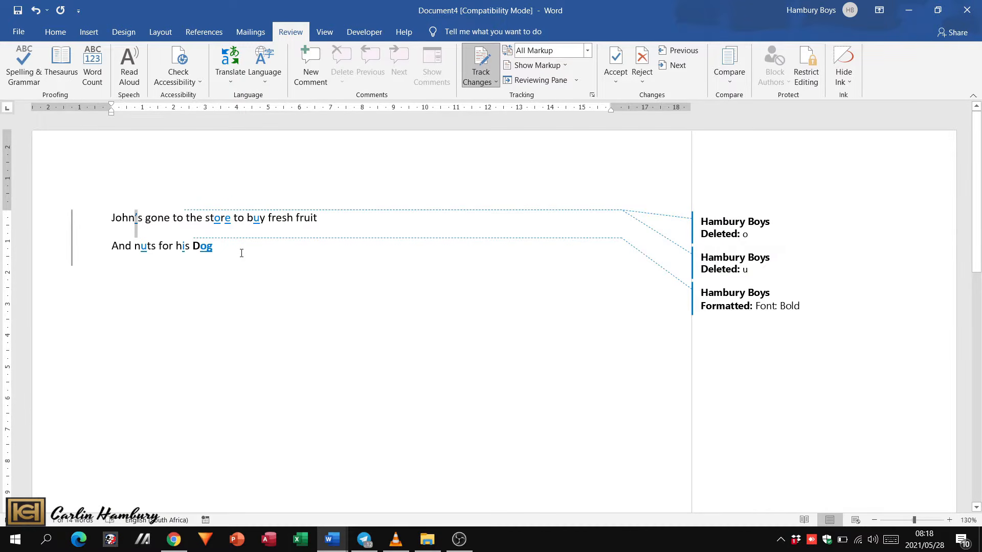
click(616, 80)
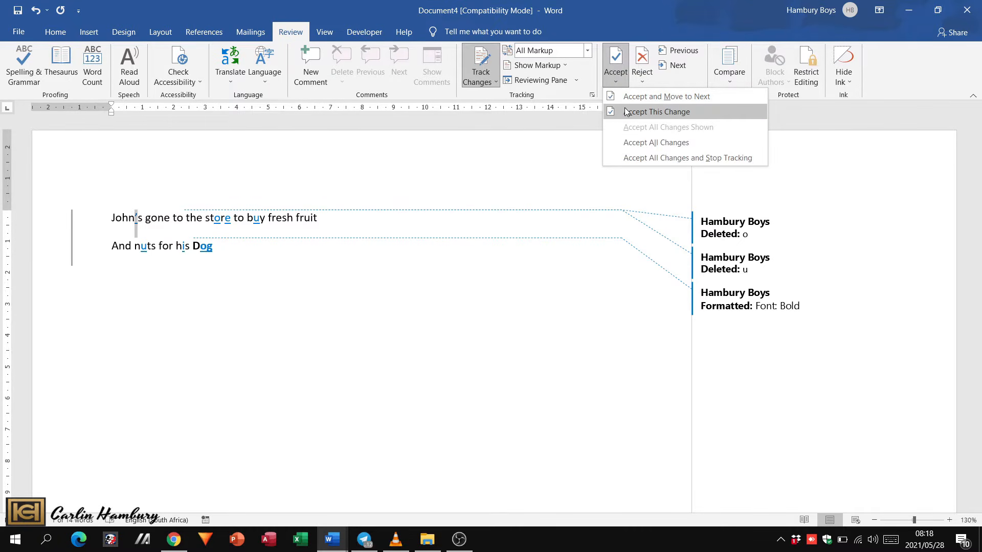
click(624, 113)
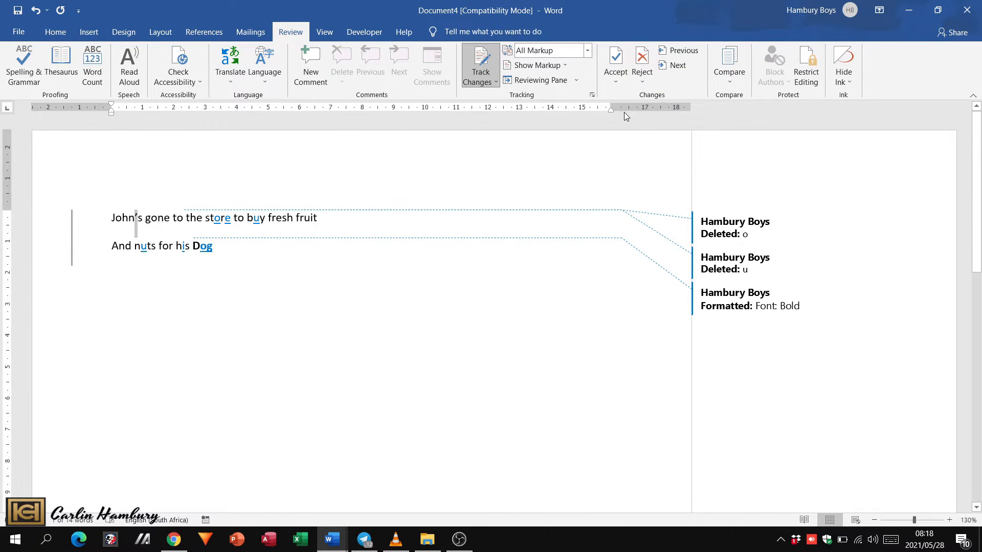
click(623, 80)
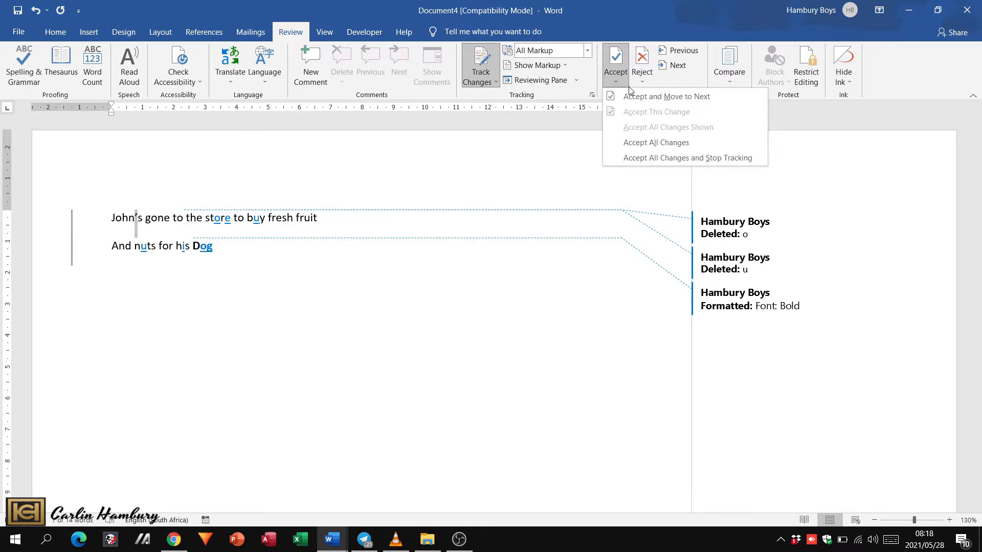
click(632, 97)
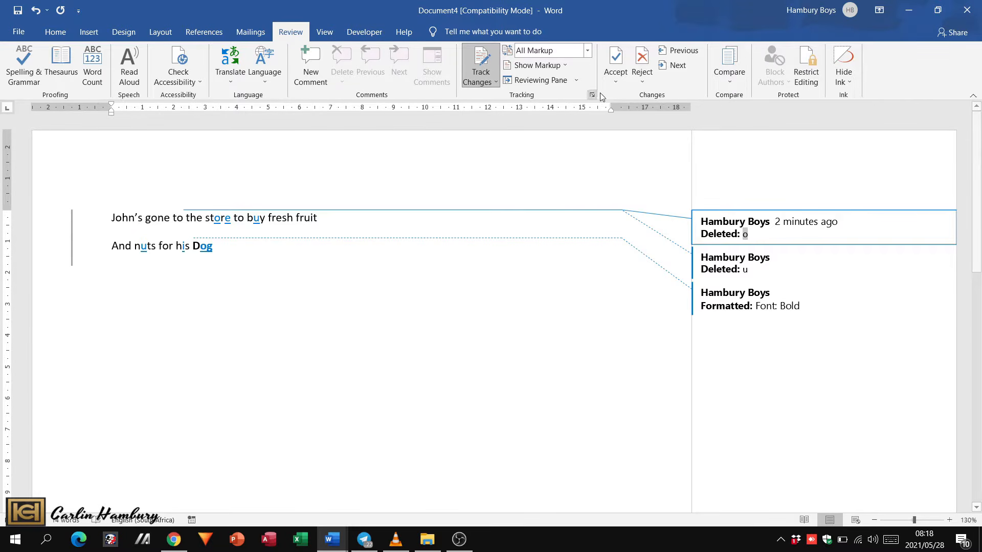
- Accept the deletion of the extra "o" in "too" and the inserted "o" in "store", moving on after each
click(617, 84)
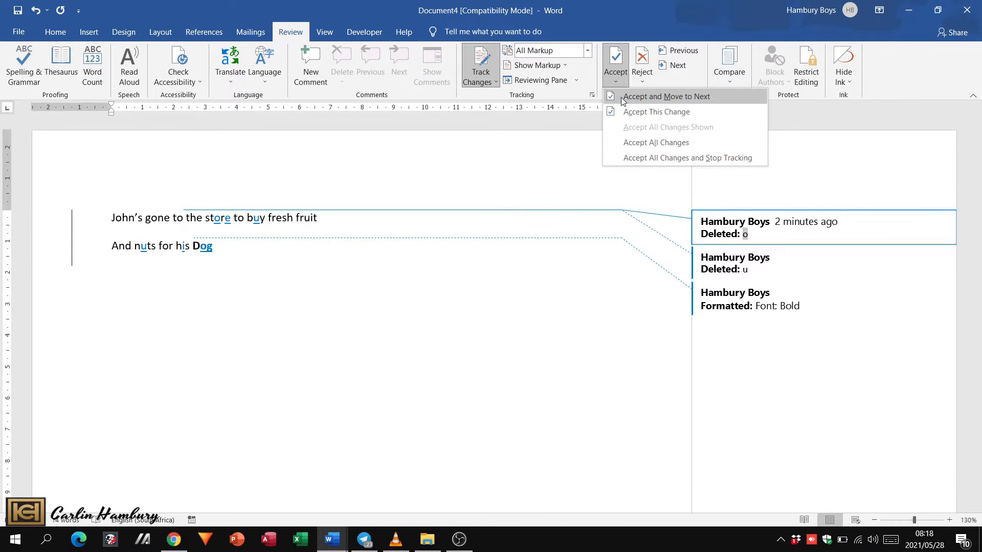
click(622, 97)
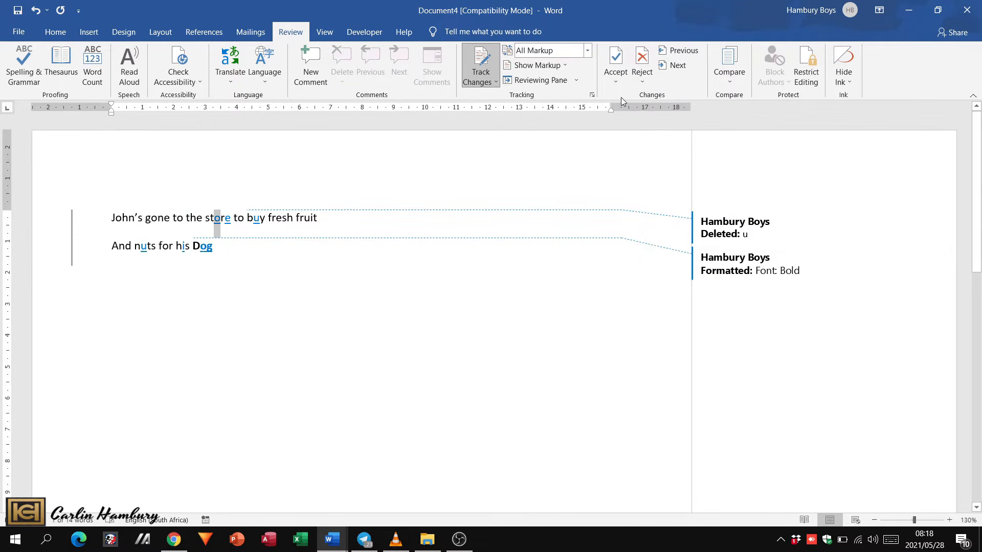
click(622, 76)
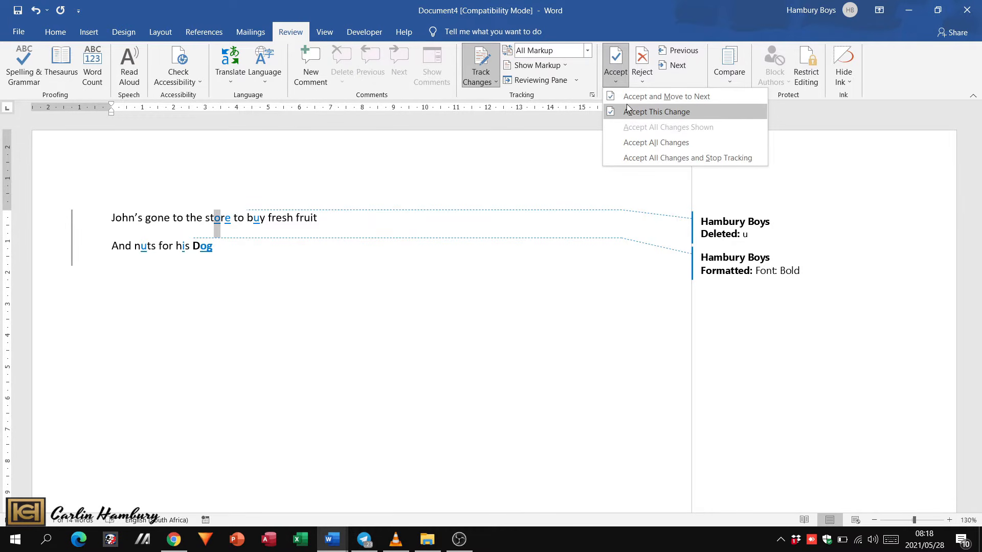
click(626, 97)
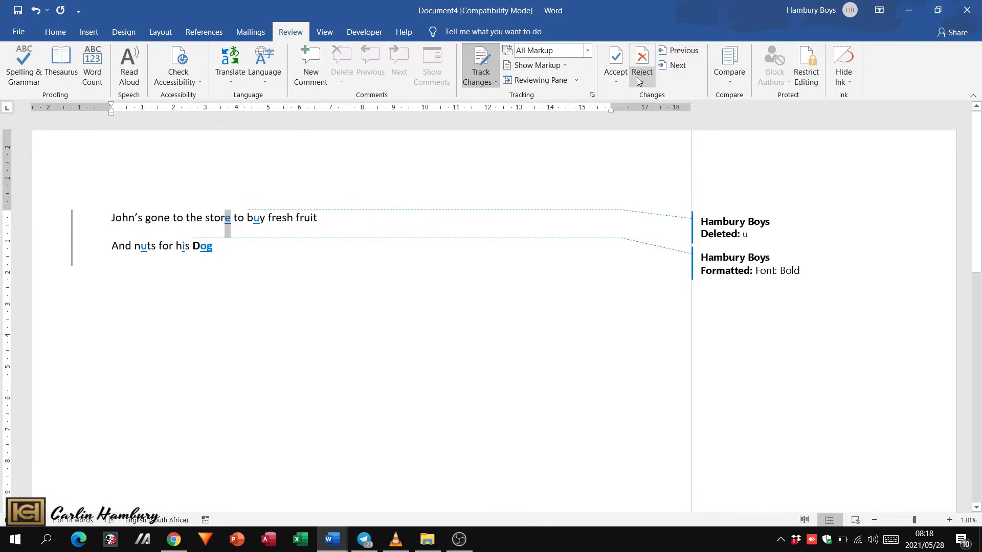
- Reject the inserted "e" in "store" and accept the deletion of the misplaced "u" in the first line
click(639, 81)
click(644, 99)
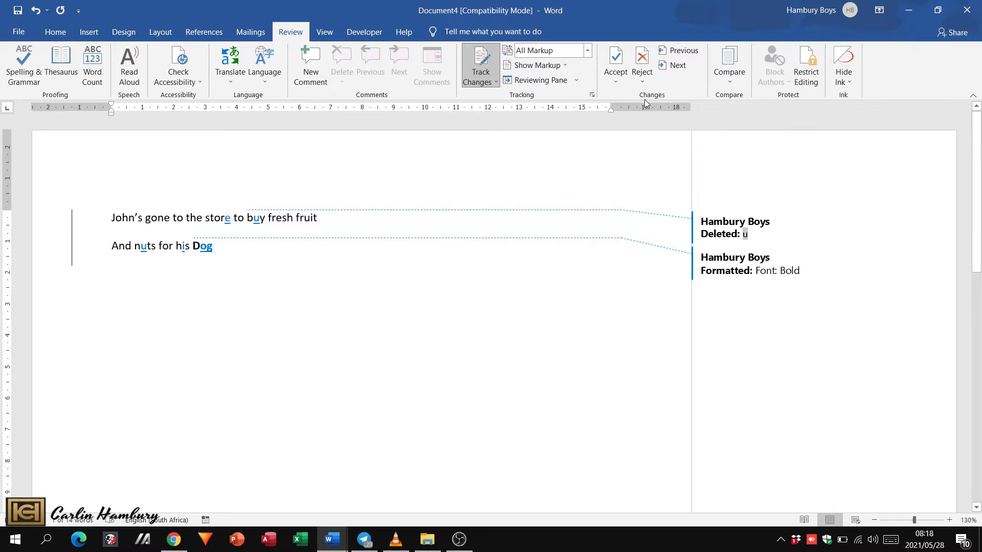
click(613, 82)
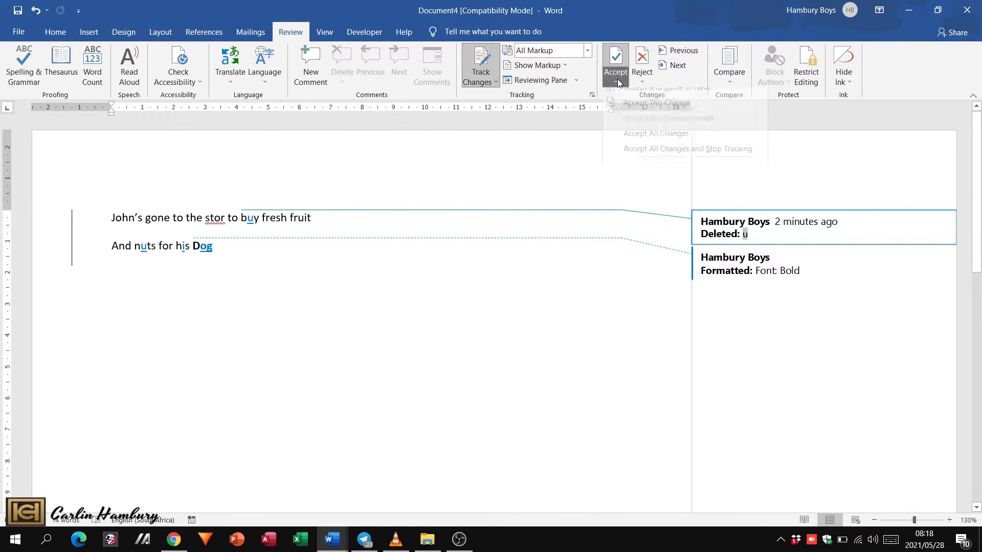
click(625, 98)
- Reject the inserted "u" in both "buy" and "nuts"
click(642, 81)
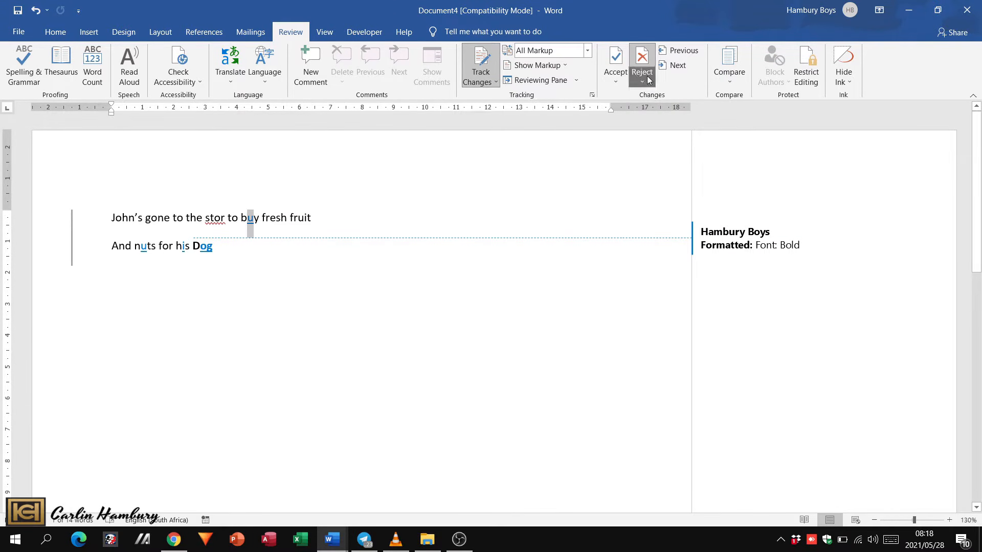
click(655, 99)
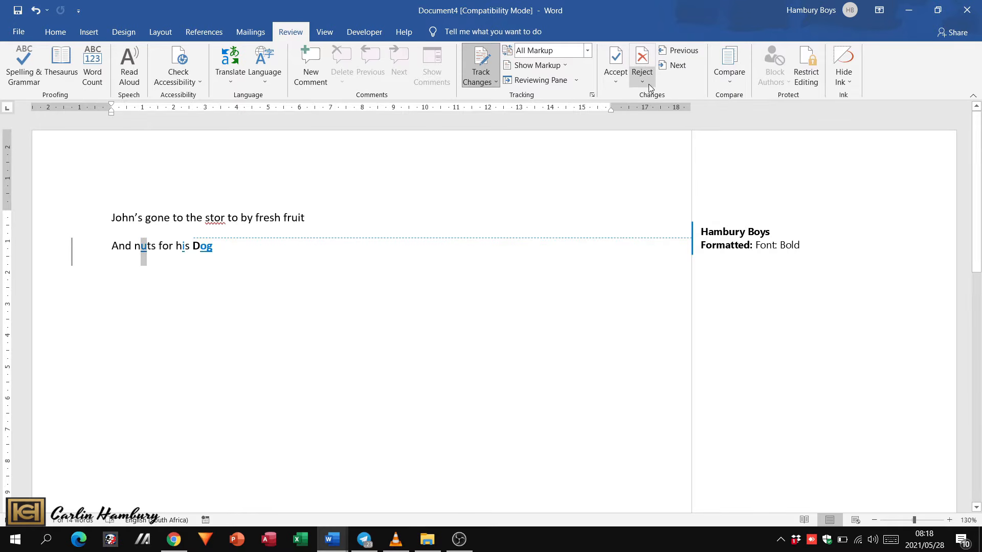
click(647, 83)
click(655, 98)
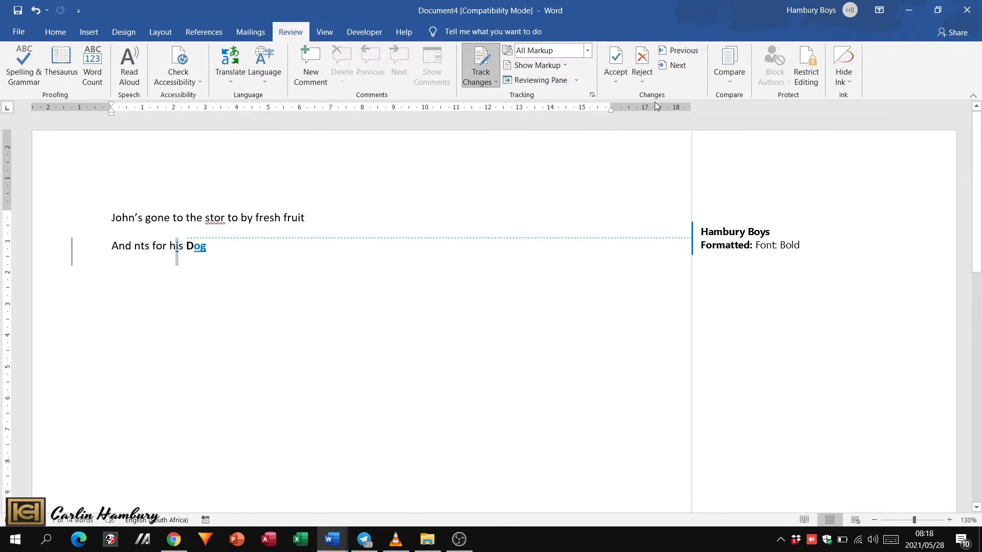
- Accept the inserted "i" in "his" and the bold formatting of "Dog"
click(615, 79)
click(626, 98)
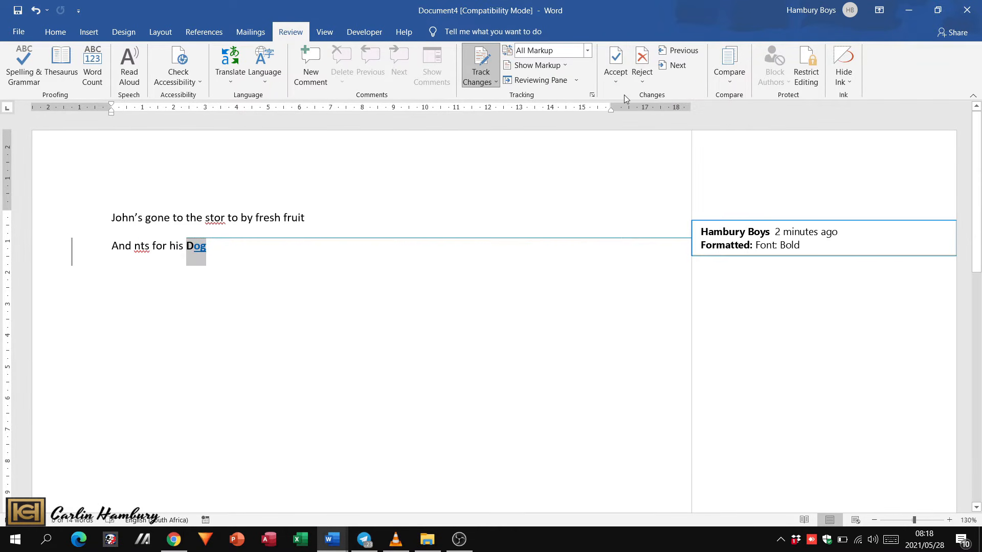
click(621, 83)
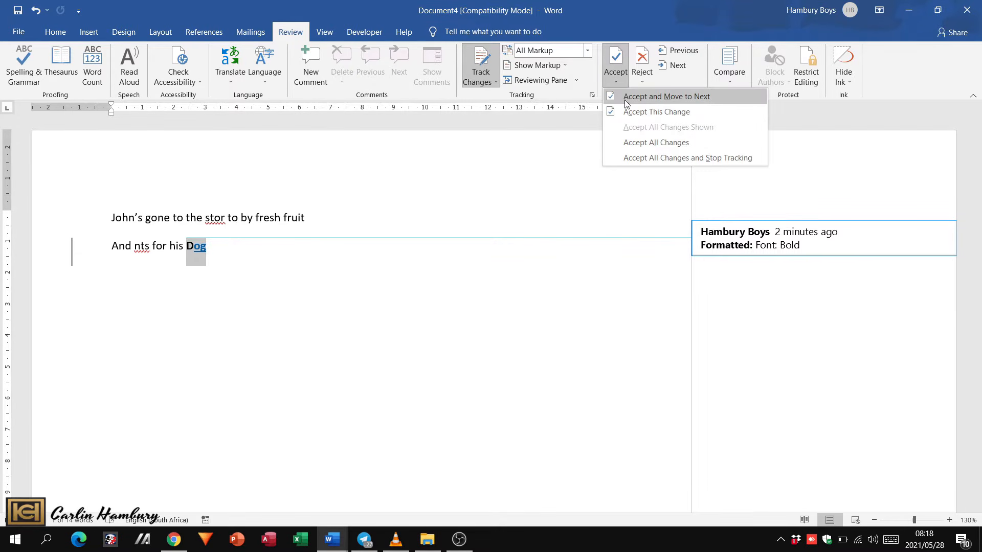
click(625, 97)
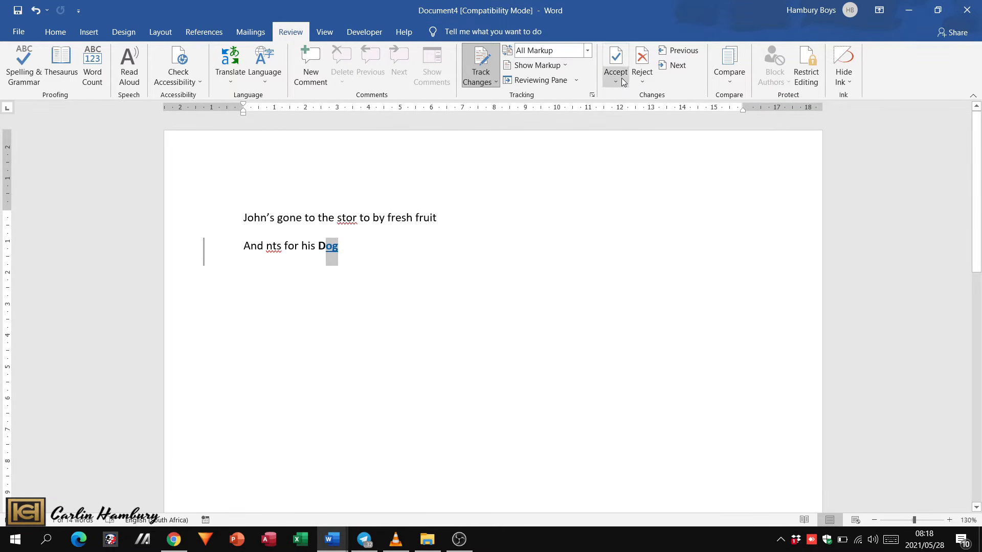
- Accept the remaining insertion "og" in "Dog" and dismiss the notice
click(622, 81)
click(619, 96)
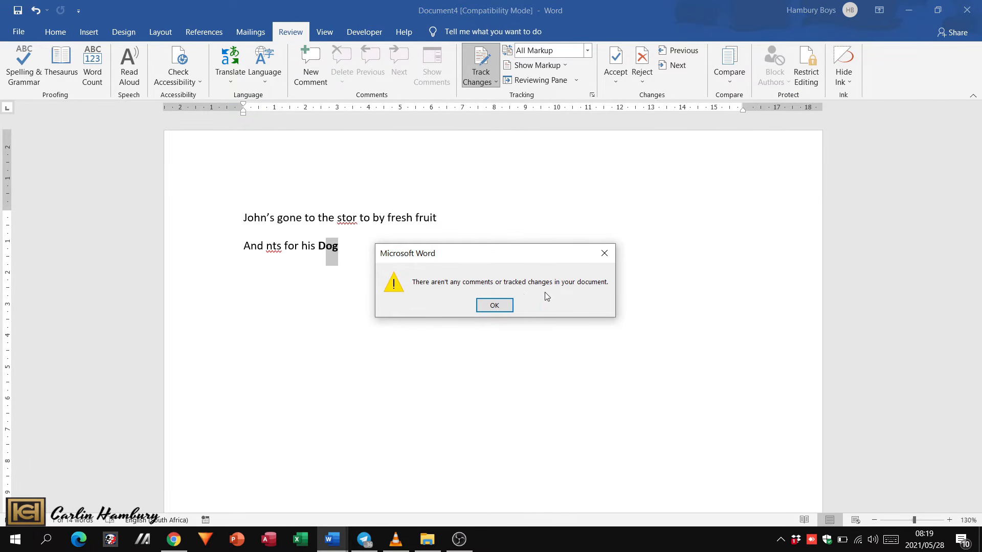
click(498, 305)
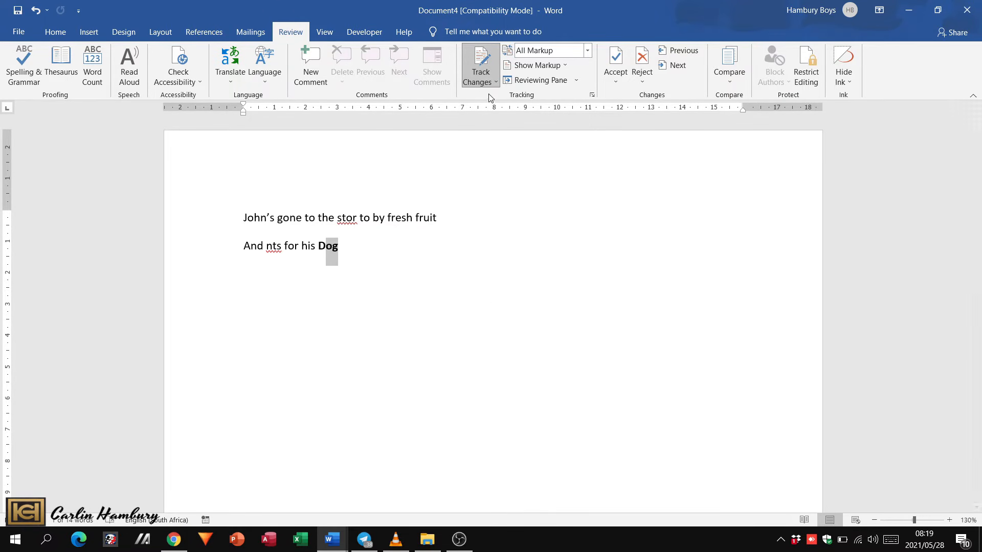
click(495, 81)
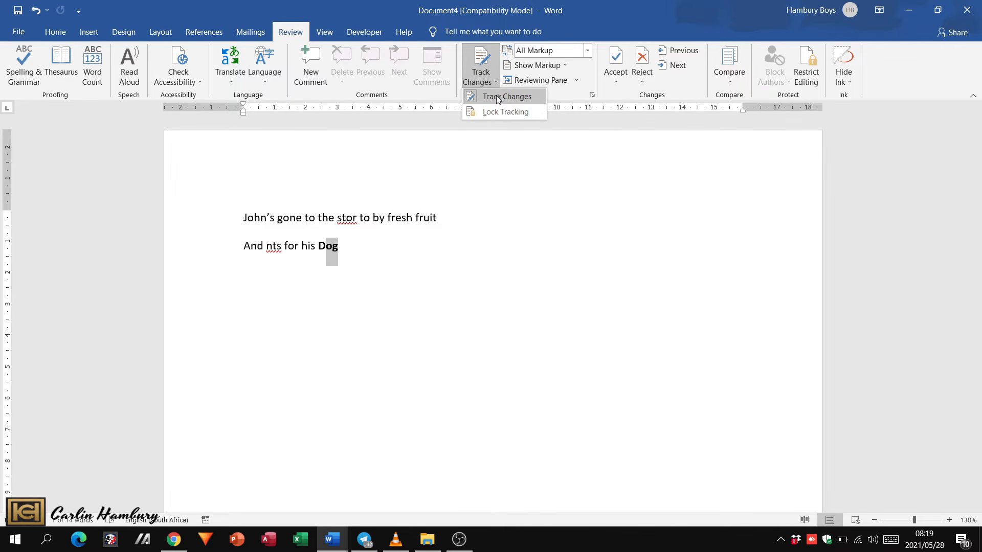
click(498, 96)
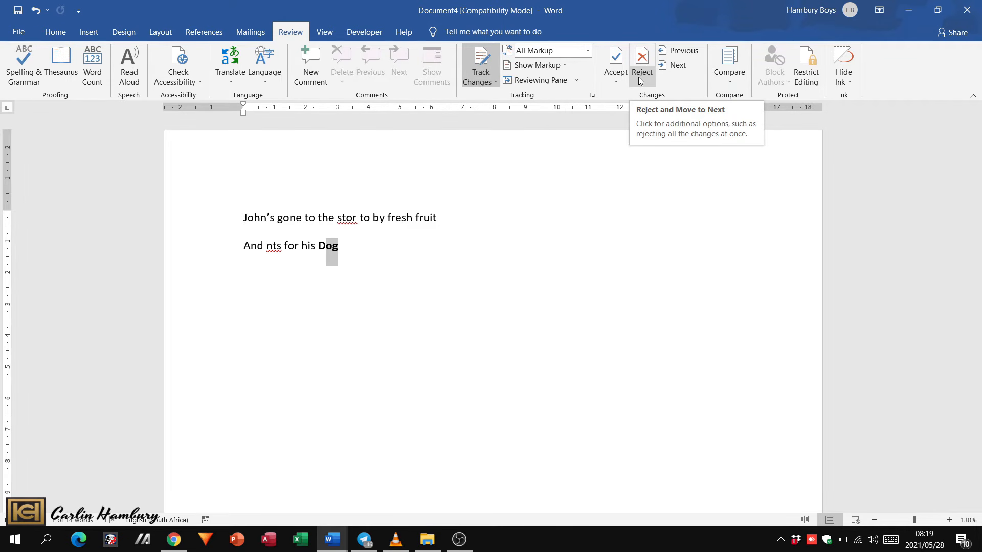
- Switch to File Explorer and open PortableComputers.docx from the 3_1 DATA eng folder
click(427, 539)
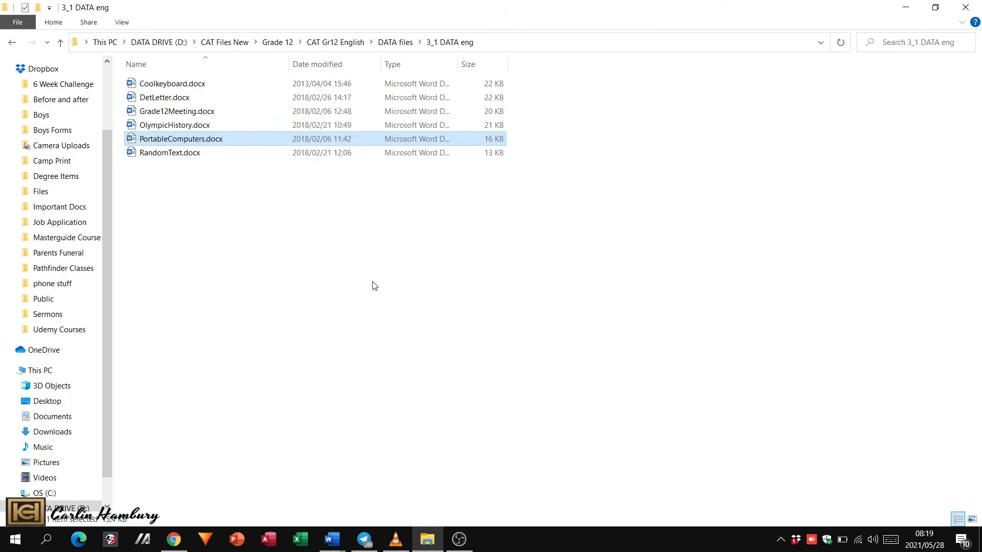
double_click(199, 139)
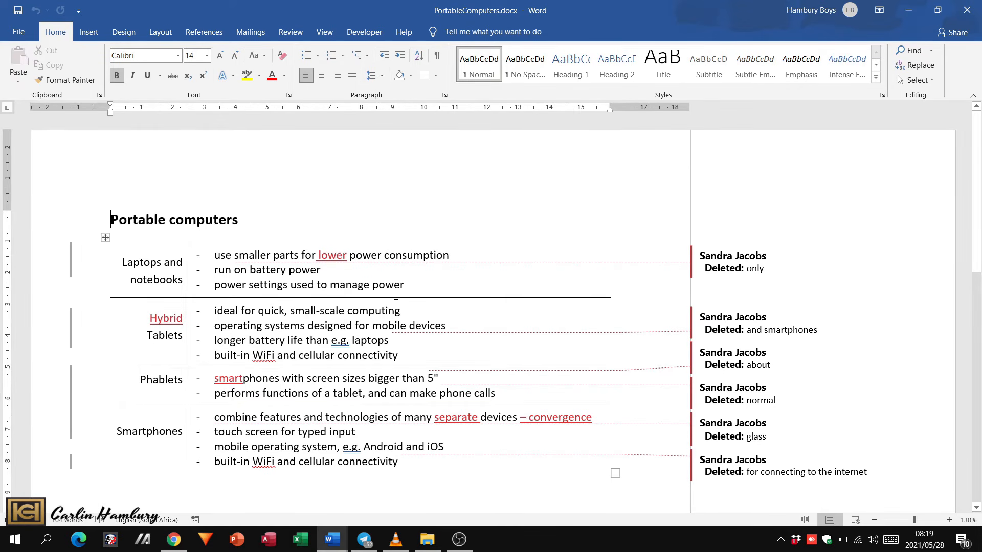
- Turn off change tracking, delete the "m" before "ption" in "consumption" in the first bullet, and undo that deletion
click(292, 33)
click(495, 82)
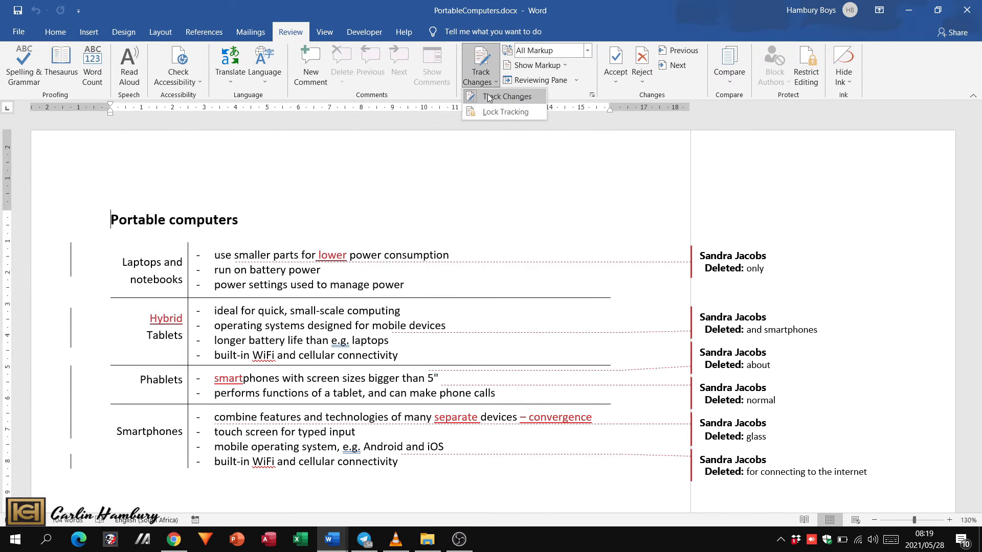
click(512, 96)
click(425, 254)
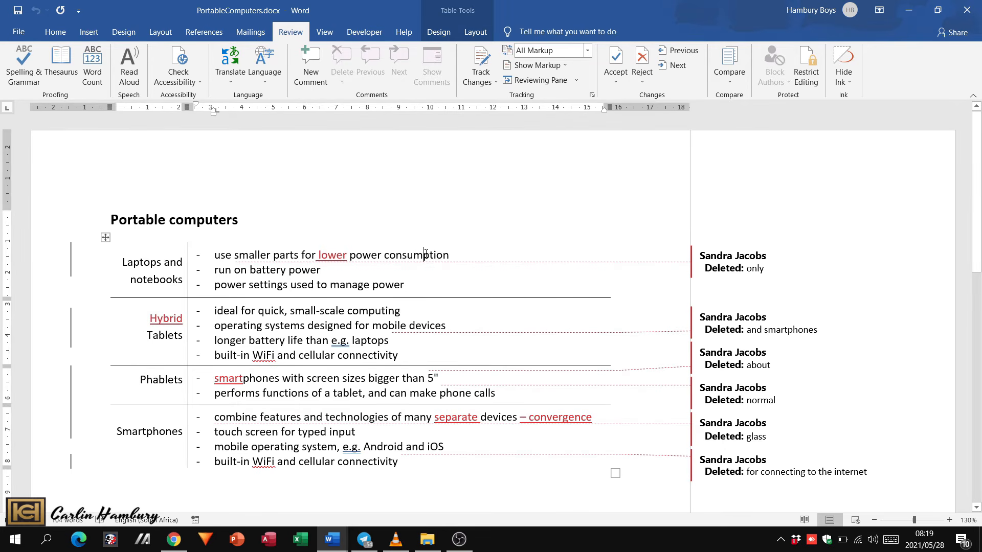
key(BackSpace)
key(ctrl+z)
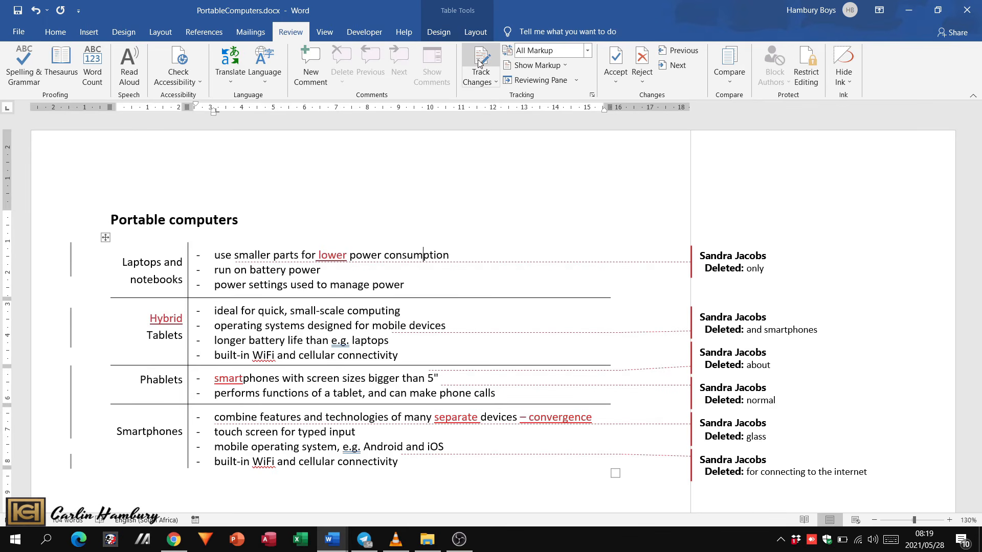
- Turn on change tracking and replace the "m" in "consumption" in the first bullet with a newly entered "m"
click(485, 74)
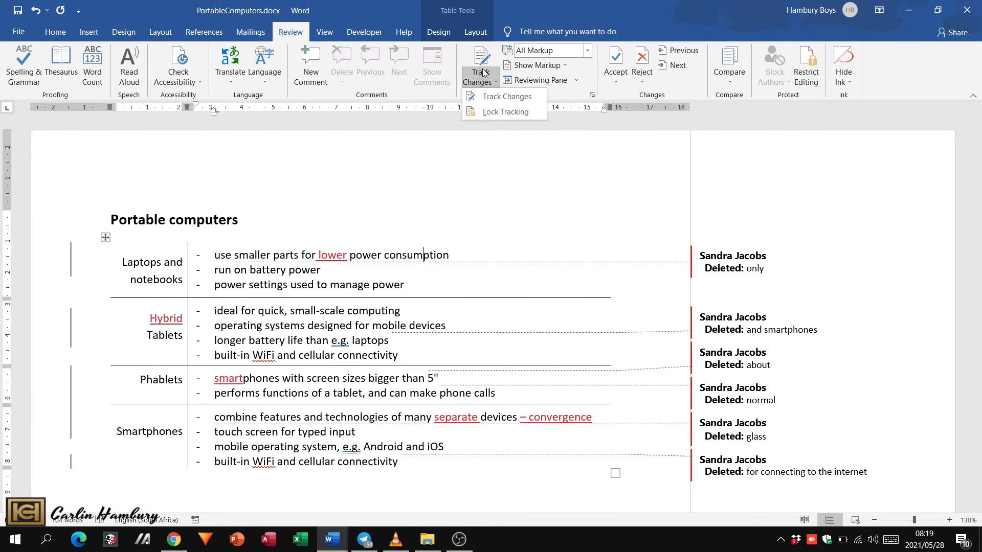
click(489, 98)
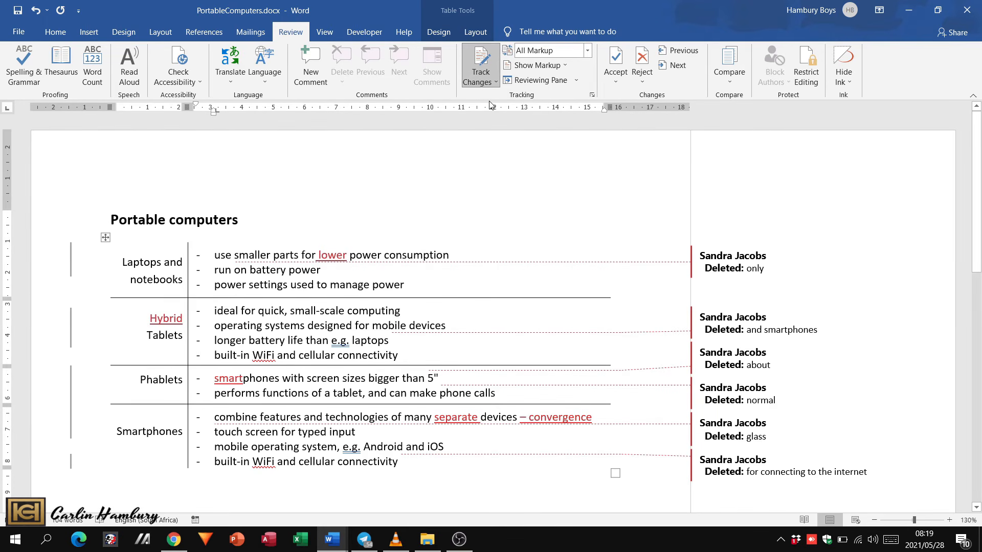
key(BackSpace)
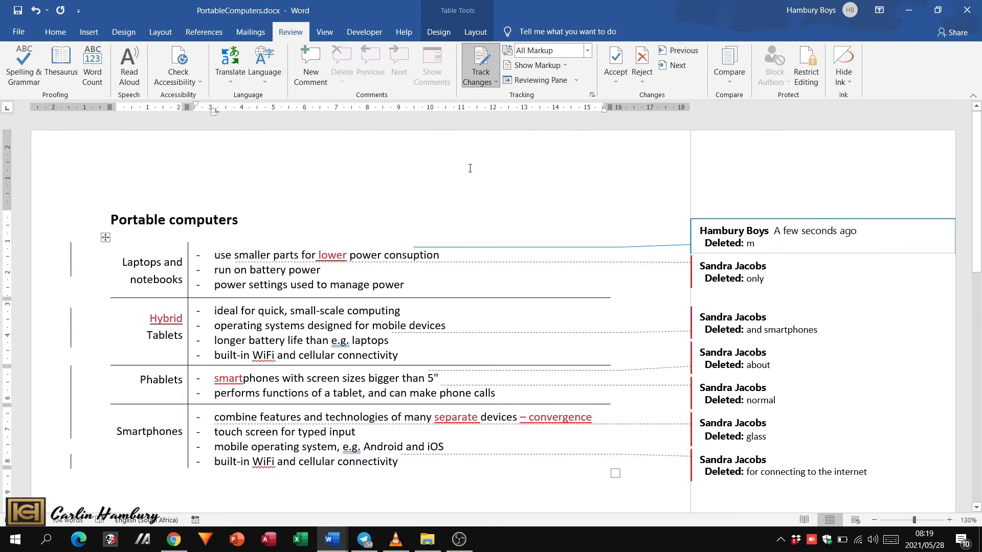
text(m)
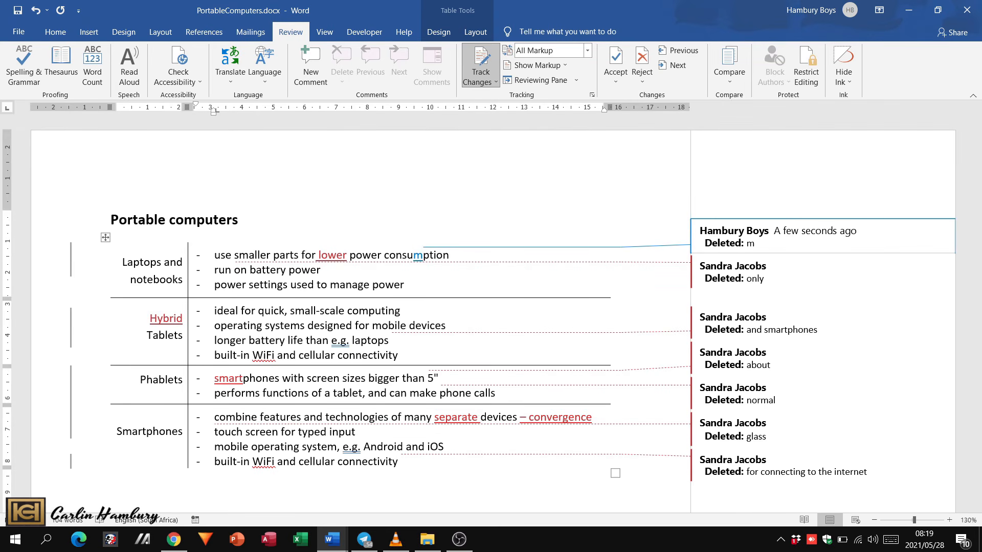